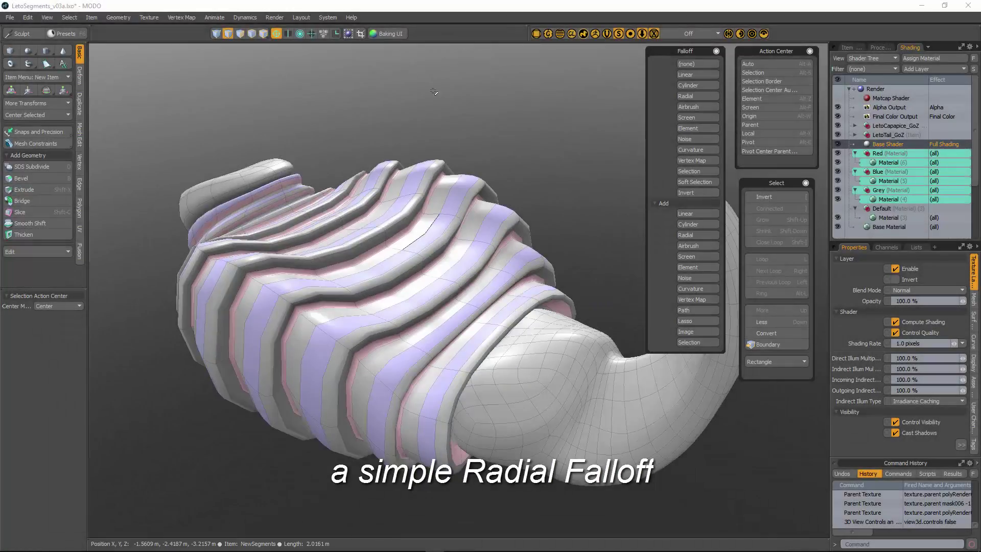
Examine the striped body segments from the side, front, back and close up.
{"action": "left_click_drag", "start_coordinate": [504, 189], "coordinate": [549, 332], "text": "alt"}
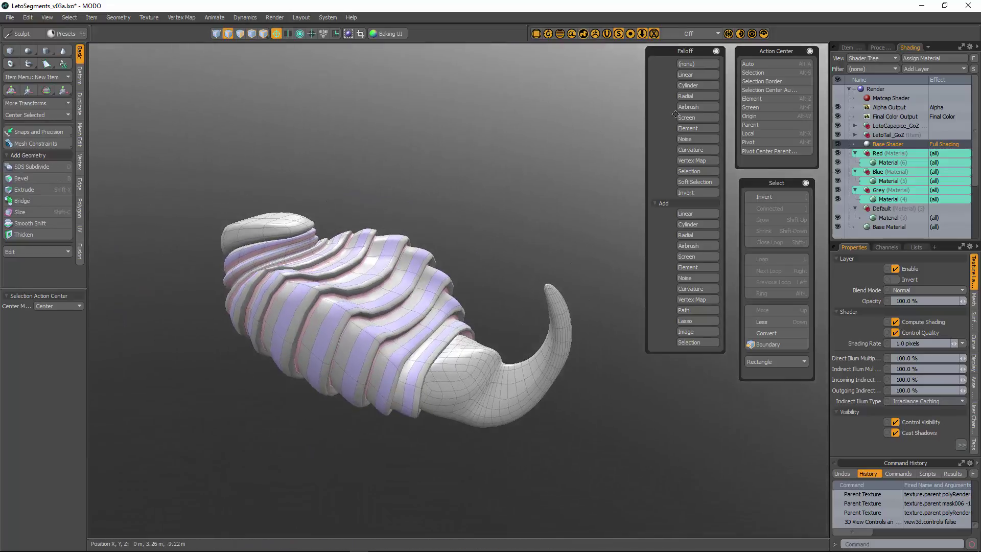
{"action": "left_click_drag", "start_coordinate": [389, 290], "coordinate": [389, 445], "text": "alt"}
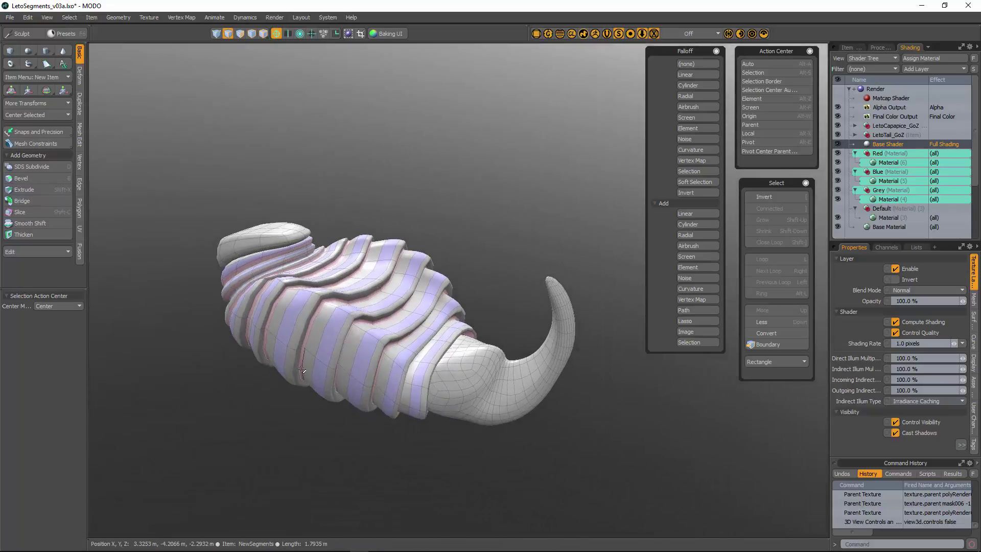
{"action": "left_click_drag", "start_coordinate": [302, 369], "coordinate": [512, 357], "text": "alt"}
{"action": "scroll", "coordinate": [497, 405], "scroll_direction": "up", "scroll_amount": 5}
{"action": "left_click_drag", "start_coordinate": [511, 358], "coordinate": [469, 344], "text": "ctrl+alt"}
{"action": "left_click_drag", "start_coordinate": [511, 384], "coordinate": [463, 363], "text": "alt"}
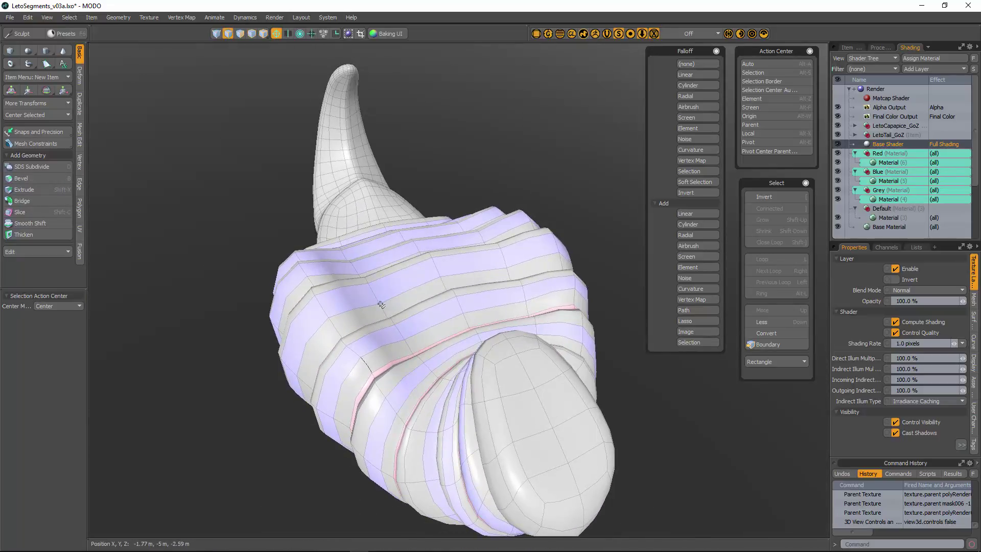
{"action": "left_click_drag", "start_coordinate": [430, 237], "coordinate": [560, 291], "text": "alt"}
{"action": "left_click_drag", "start_coordinate": [448, 206], "coordinate": [475, 406], "text": "alt"}
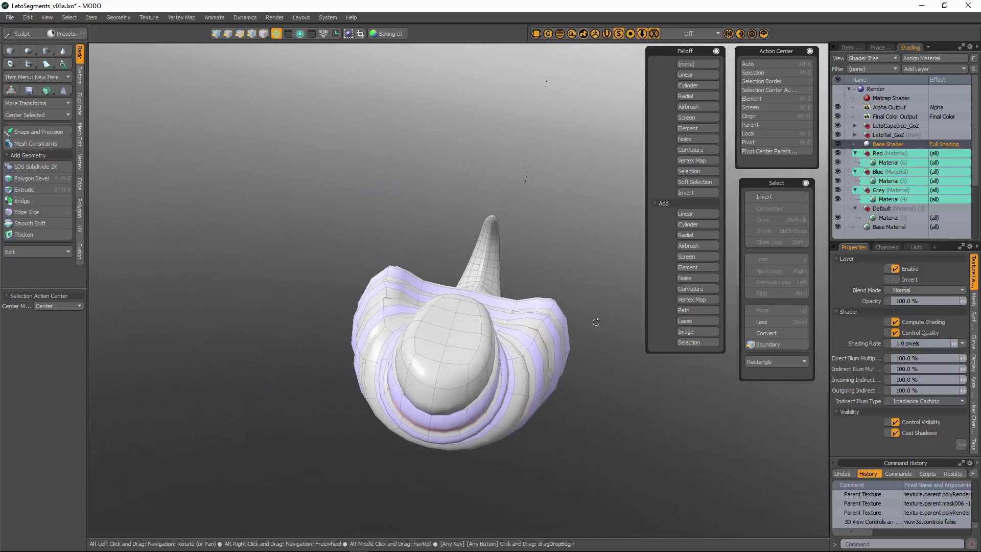
{"action": "left_click_drag", "start_coordinate": [596, 321], "coordinate": [561, 293], "text": "alt"}
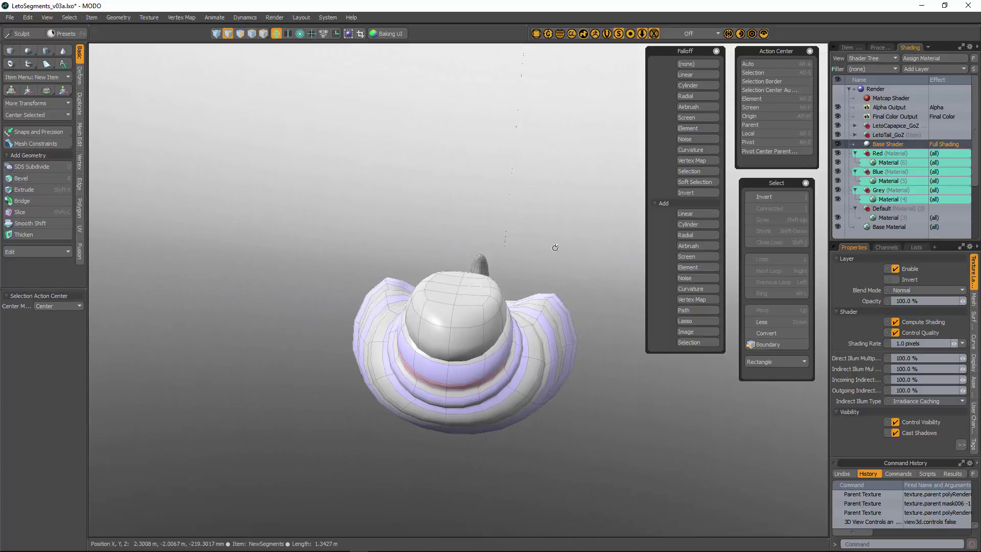
{"action": "left_click_drag", "start_coordinate": [556, 248], "coordinate": [418, 286], "text": "alt"}
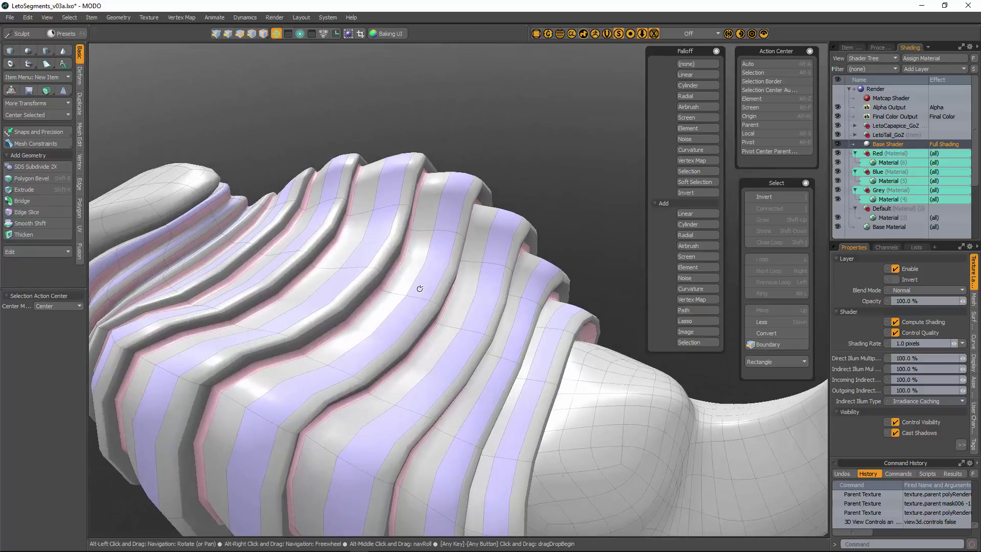
Select the edge loop along the centreline of the segments and lasso-deselect its edges around the head end and underside.
{"action": "left_click_drag", "start_coordinate": [345, 328], "coordinate": [291, 345], "text": "alt"}
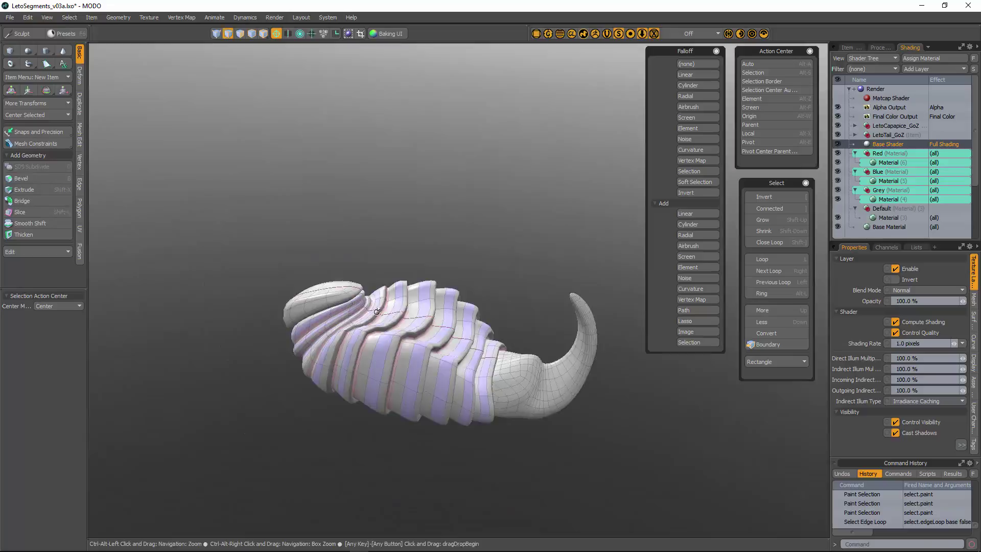
{"action": "mouse_move", "coordinate": [491, 327]}
{"action": "left_mouse_down", "text": "alt"}
{"action": "mouse_move", "coordinate": [535, 200]}
{"action": "mouse_move", "coordinate": [490, 327]}
{"action": "left_mouse_up", "text": "alt"}
{"action": "left_click_drag", "start_coordinate": [233, 223], "coordinate": [352, 338]}
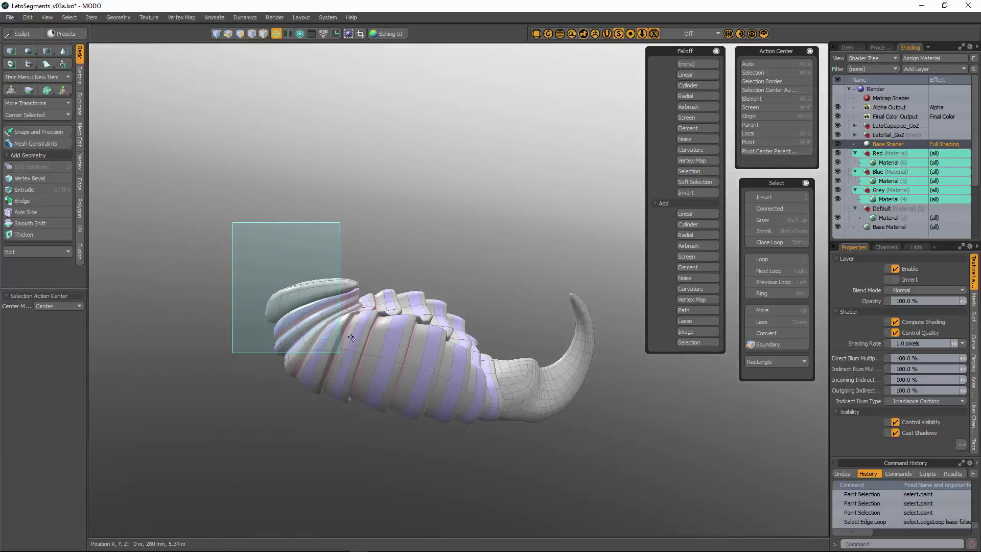
{"action": "right_click_drag", "start_coordinate": [361, 310], "coordinate": [363, 310], "text": "ctrl"}
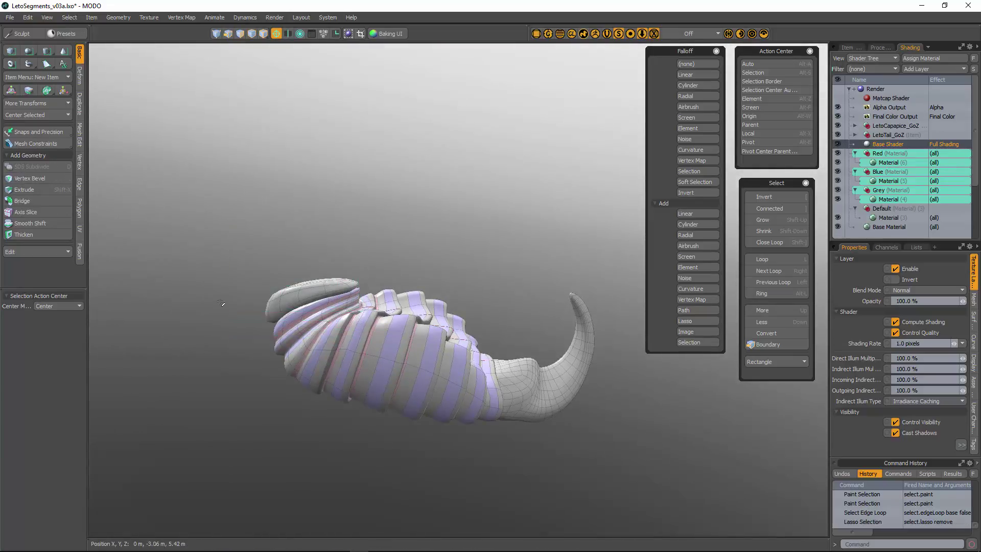
{"action": "right_click_drag", "start_coordinate": [220, 287], "coordinate": [315, 451], "text": "ctrl"}
{"action": "left_click_drag", "start_coordinate": [424, 465], "coordinate": [302, 430], "text": "alt"}
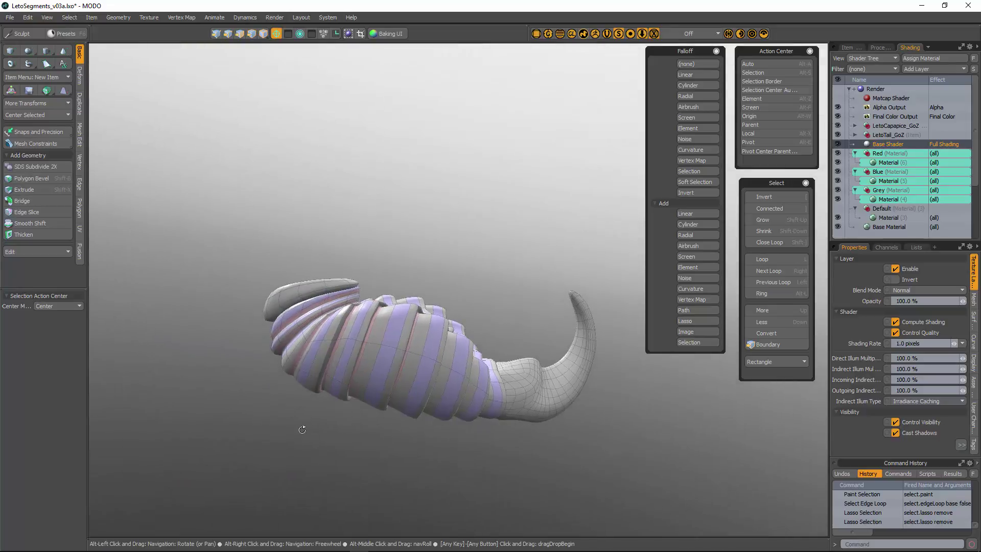
{"action": "right_click_drag", "start_coordinate": [261, 424], "coordinate": [583, 365], "text": "ctrl"}
Deselect the loop's edges near the tail base and tidy the remaining edge selection along the middle of the back.
{"action": "left_click_drag", "start_coordinate": [526, 340], "coordinate": [537, 360], "text": "alt"}
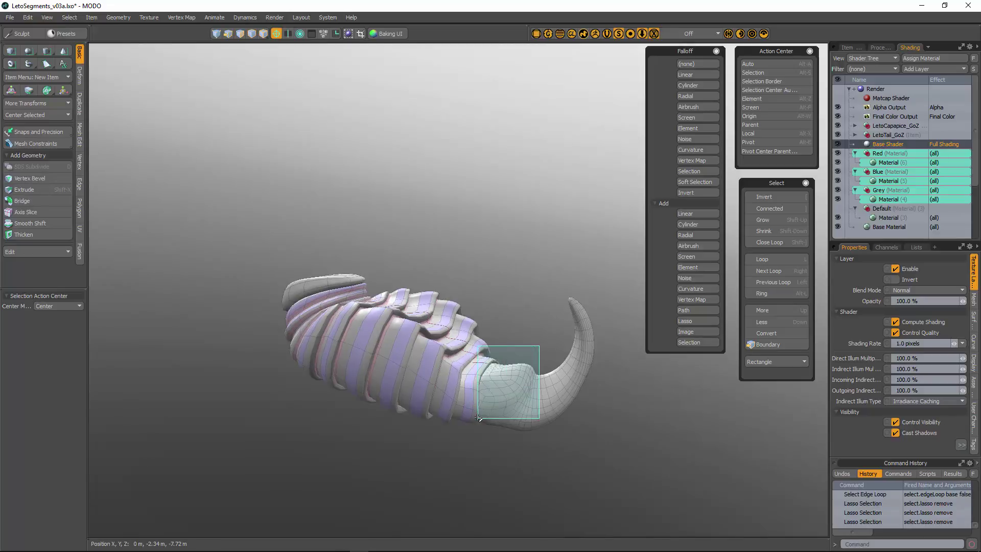
{"action": "key", "text": "3"}
{"action": "left_click_drag", "start_coordinate": [502, 398], "coordinate": [434, 369], "text": "ctrl+alt"}
{"action": "key", "text": "2"}
{"action": "key", "text": "3"}
{"action": "left_click_drag", "start_coordinate": [434, 369], "coordinate": [426, 340], "text": "ctrl+alt"}
{"action": "mouse_move", "coordinate": [427, 340]}
{"action": "left_mouse_down", "text": "alt+shift"}
{"action": "mouse_move", "coordinate": [447, 329]}
{"action": "mouse_move", "coordinate": [444, 360]}
{"action": "mouse_move", "coordinate": [419, 345]}
{"action": "left_mouse_up", "text": "alt+shift"}
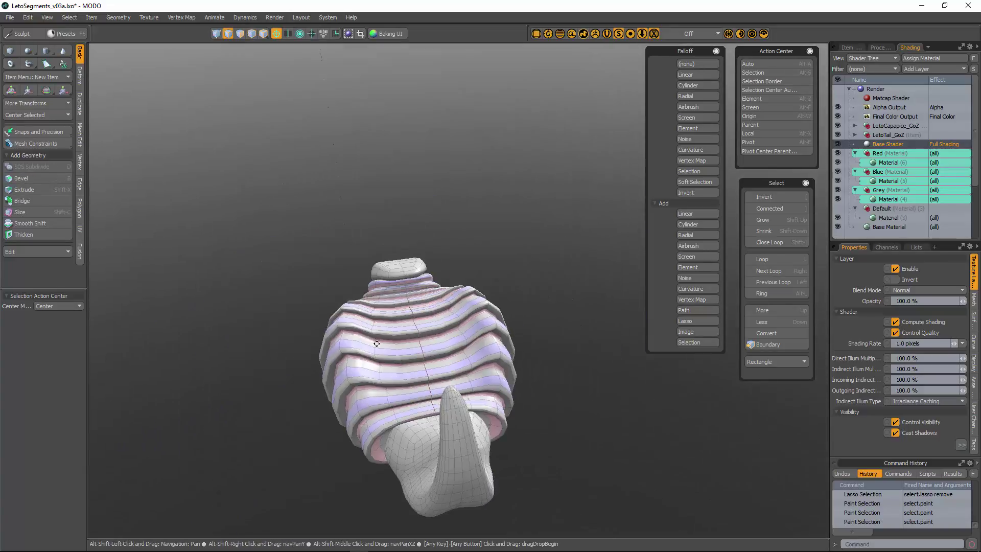
{"action": "left_click_drag", "start_coordinate": [499, 398], "coordinate": [463, 352], "text": "alt+shift"}
{"action": "left_click_drag", "start_coordinate": [463, 353], "coordinate": [496, 362], "text": "alt"}
{"action": "key", "text": "1"}
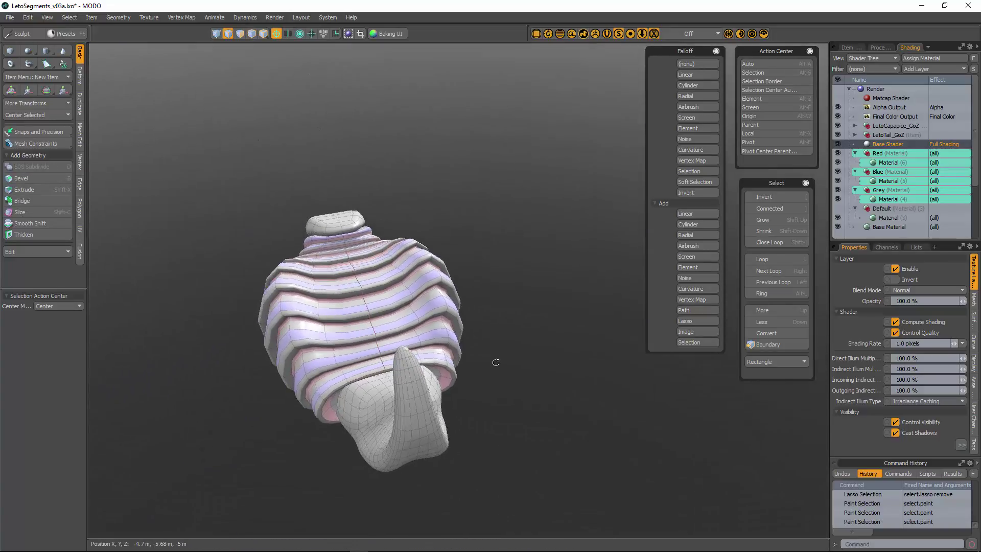
{"action": "left_click_drag", "start_coordinate": [398, 391], "coordinate": [508, 347], "text": "alt"}
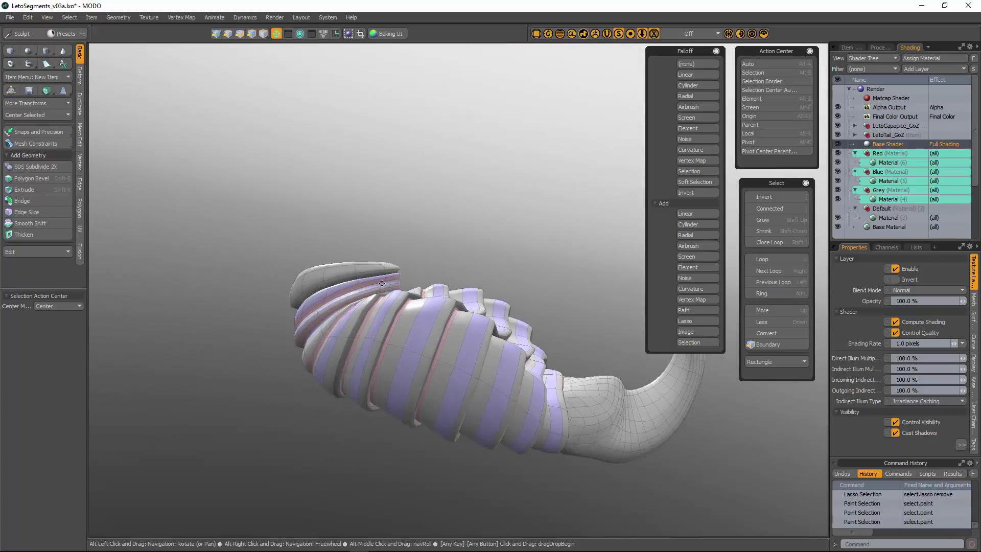
{"action": "left_click_drag", "start_coordinate": [381, 283], "coordinate": [356, 304], "text": "alt"}
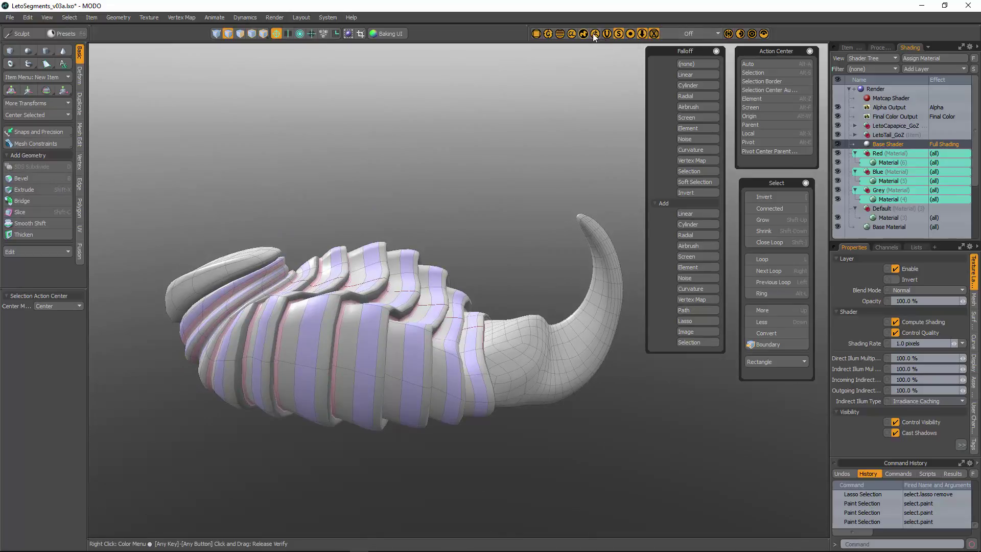
Show the viewport controls and set the viewport shading style to Default.
{"action": "left_click", "coordinate": [607, 32]}
{"action": "left_click", "coordinate": [175, 46]}
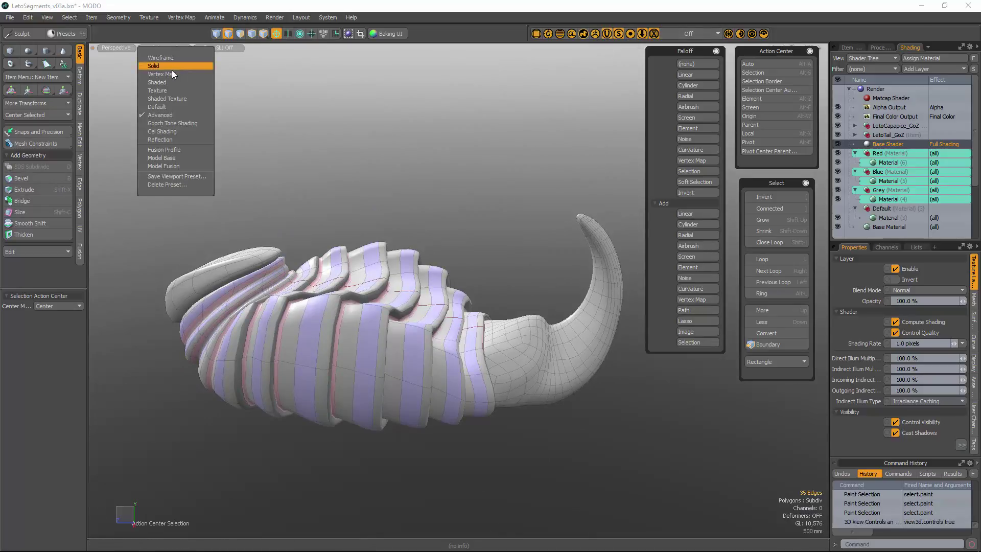
{"action": "left_click", "coordinate": [173, 107]}
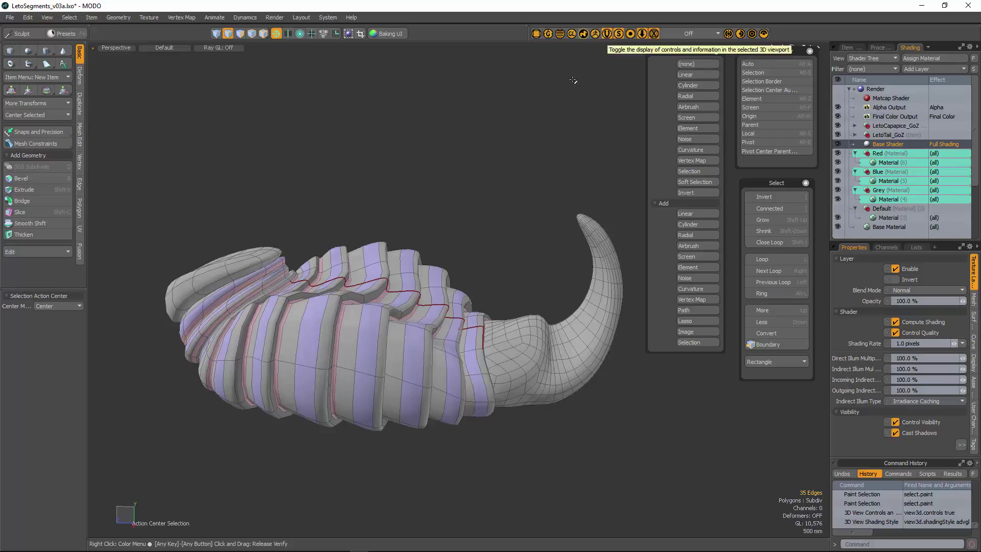
{"action": "left_click_drag", "start_coordinate": [450, 256], "coordinate": [399, 295], "text": "alt"}
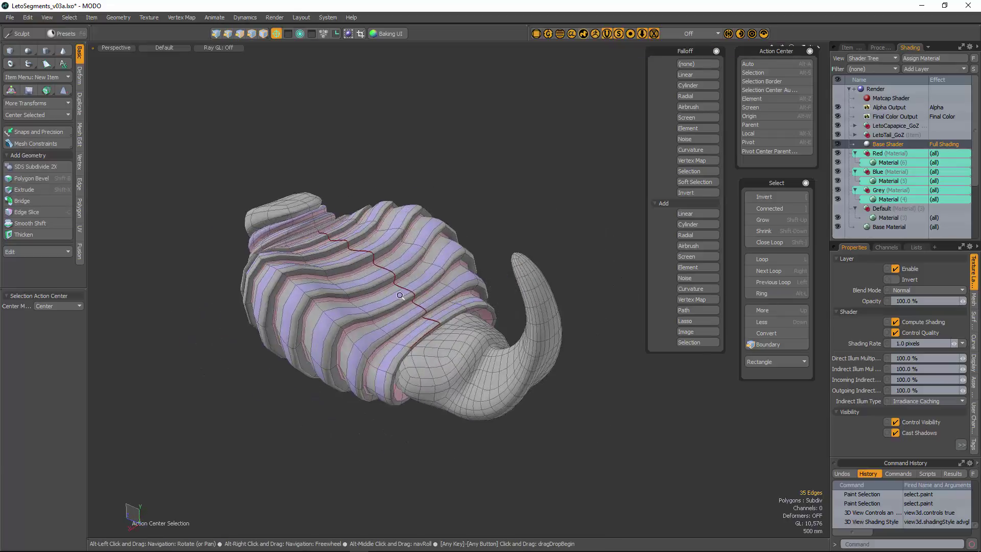
Refine the ends of the selected centre edge line along the back of the segments.
{"action": "scroll", "coordinate": [430, 317], "scroll_direction": "up", "scroll_amount": 4}
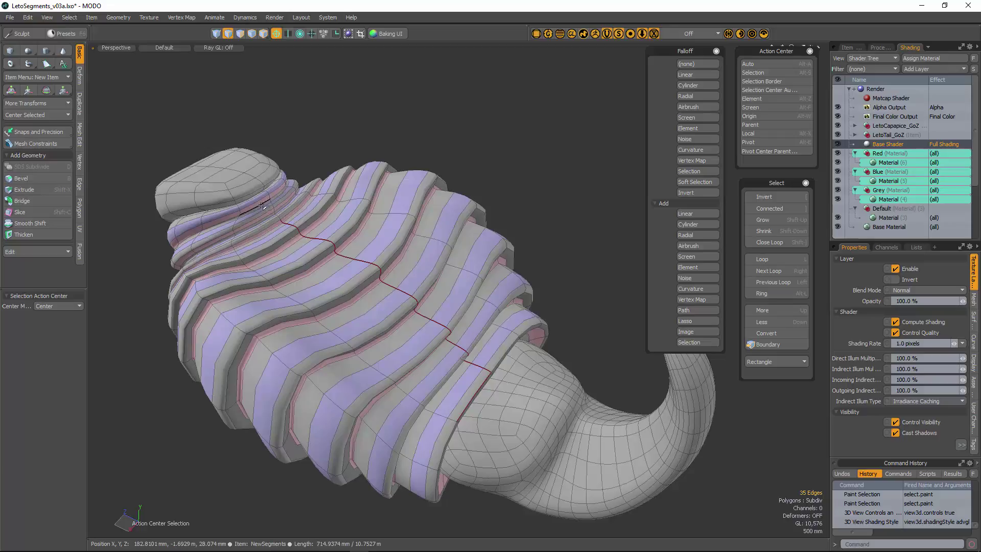
{"action": "left_click_drag", "start_coordinate": [262, 206], "coordinate": [359, 257], "text": "alt"}
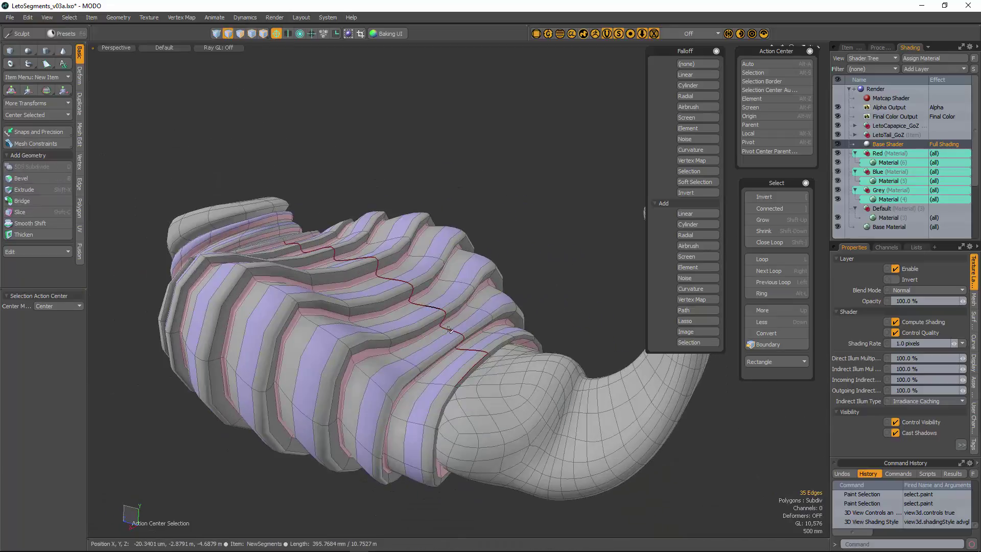
{"action": "left_click_drag", "start_coordinate": [458, 371], "coordinate": [372, 284], "text": "alt"}
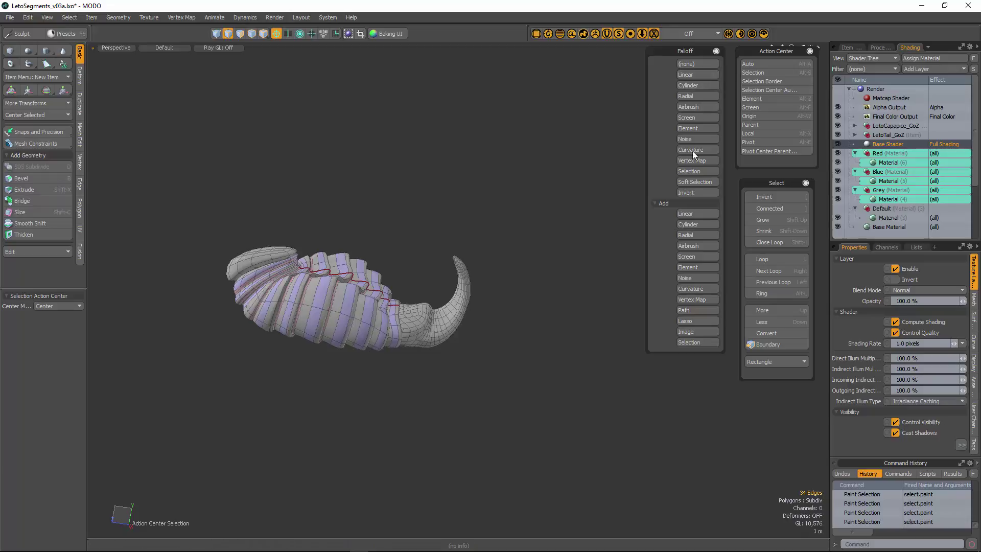
Add a Radial falloff over the selected back edges, sized about -1.72 m in X, -2.15 m in Y and -3.95 m in Z.
{"action": "left_click", "coordinate": [684, 95]}
{"action": "left_click_drag", "start_coordinate": [475, 266], "coordinate": [384, 256], "text": "alt"}
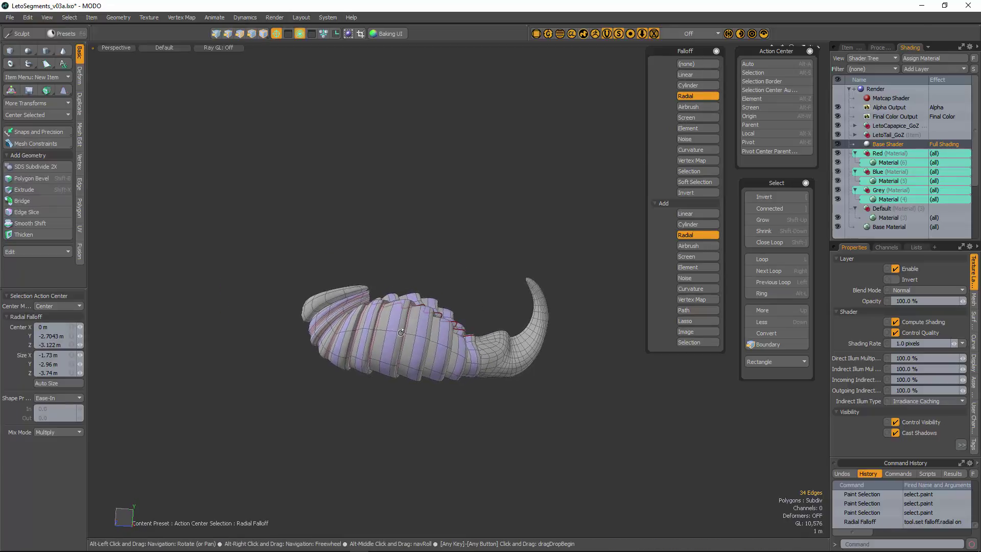
{"action": "left_click", "coordinate": [426, 315]}
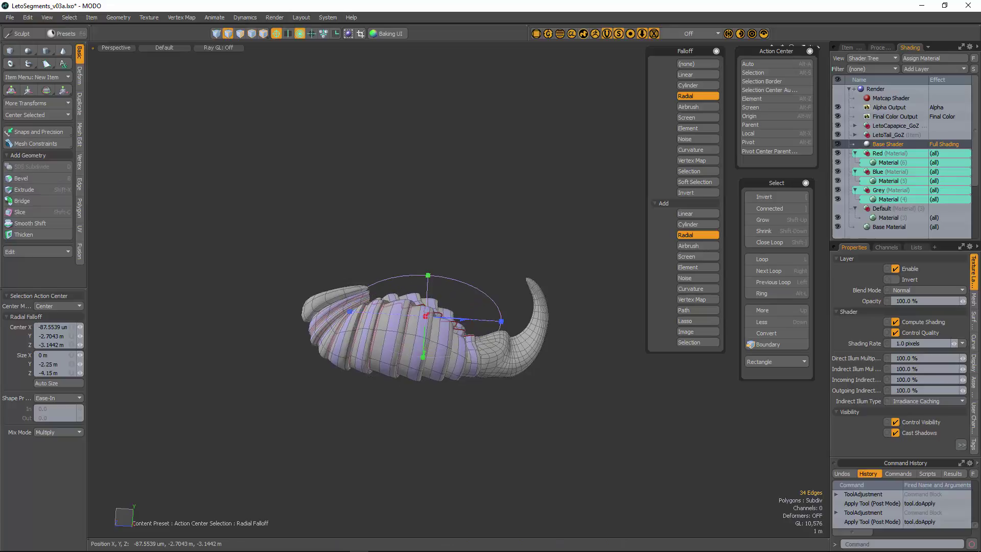
{"action": "left_click_drag", "start_coordinate": [478, 325], "coordinate": [476, 324]}
{"action": "left_click_drag", "start_coordinate": [476, 324], "coordinate": [378, 299], "text": "ctrl+alt"}
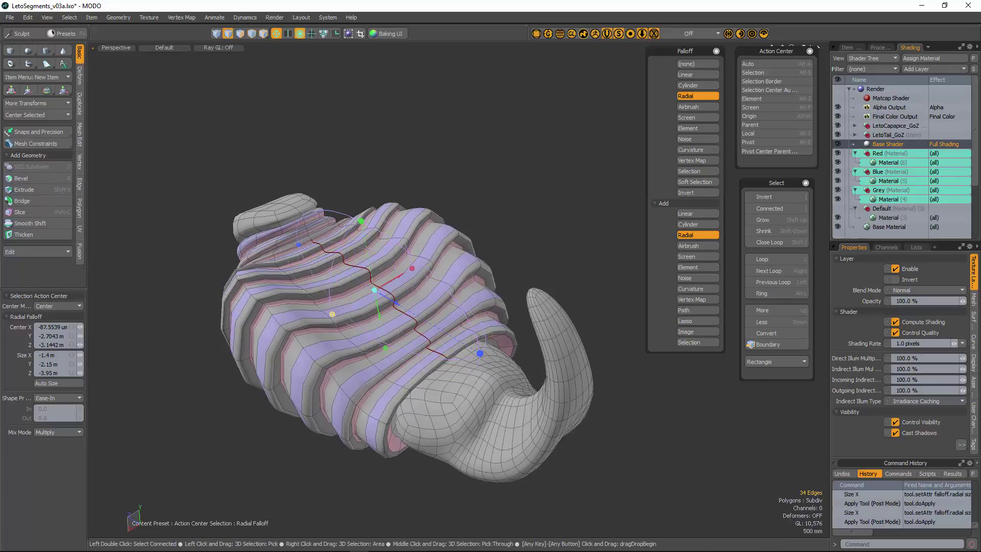
{"action": "left_click_drag", "start_coordinate": [393, 343], "coordinate": [450, 315], "text": "alt"}
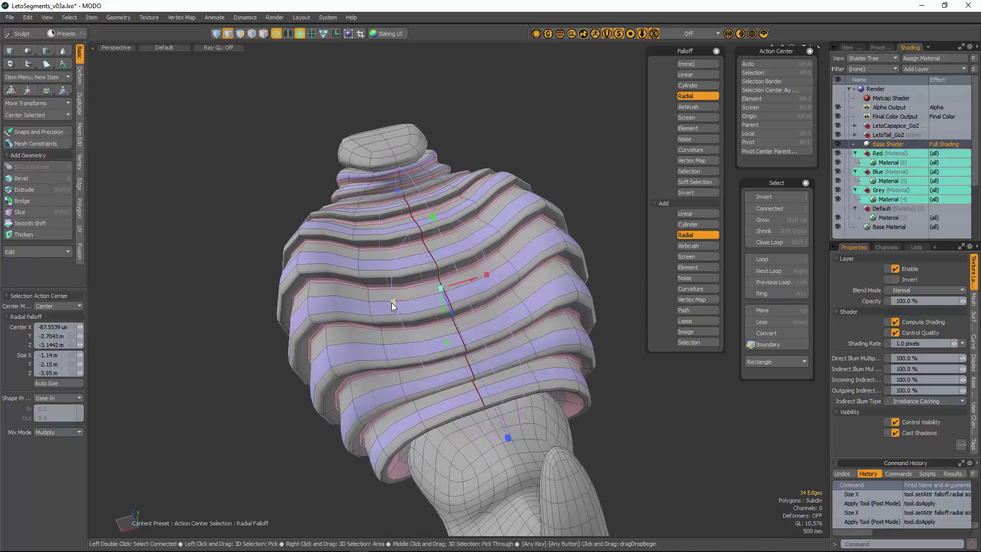
{"action": "left_click_drag", "start_coordinate": [392, 303], "coordinate": [369, 309]}
Reposition the radial falloff's centre to about -2.82 m in Y and -2.78 m in Z, checking its coverage of the segments.
{"action": "left_click_drag", "start_coordinate": [439, 297], "coordinate": [526, 284], "text": "alt"}
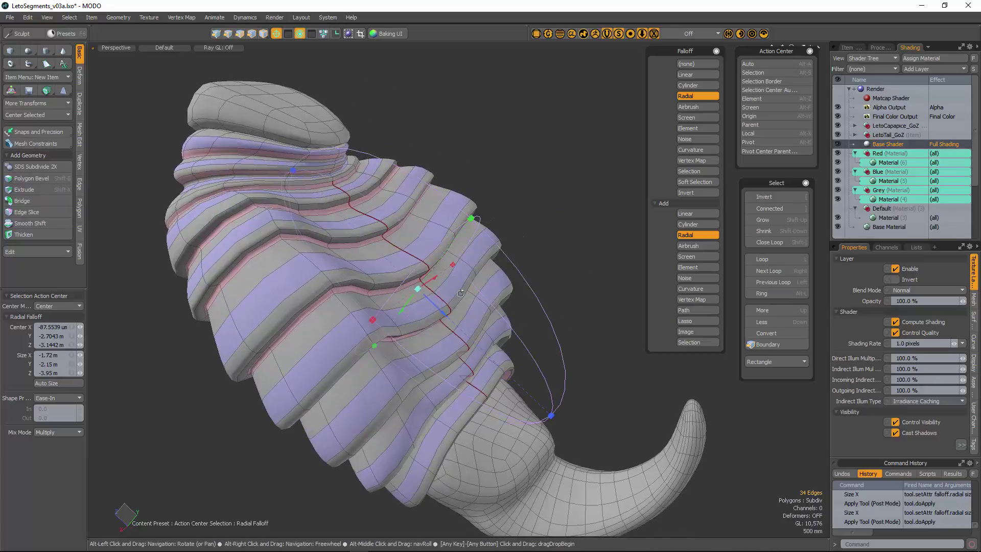
{"action": "left_click_drag", "start_coordinate": [460, 293], "coordinate": [378, 236], "text": "alt"}
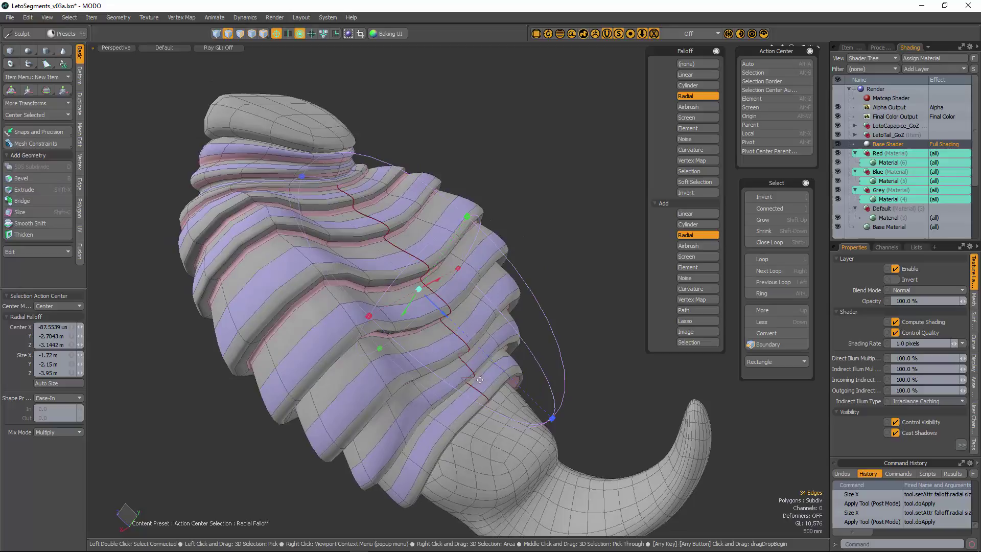
{"action": "left_click_drag", "start_coordinate": [479, 380], "coordinate": [458, 324], "text": "alt"}
{"action": "left_click_drag", "start_coordinate": [459, 324], "coordinate": [418, 338], "text": "alt"}
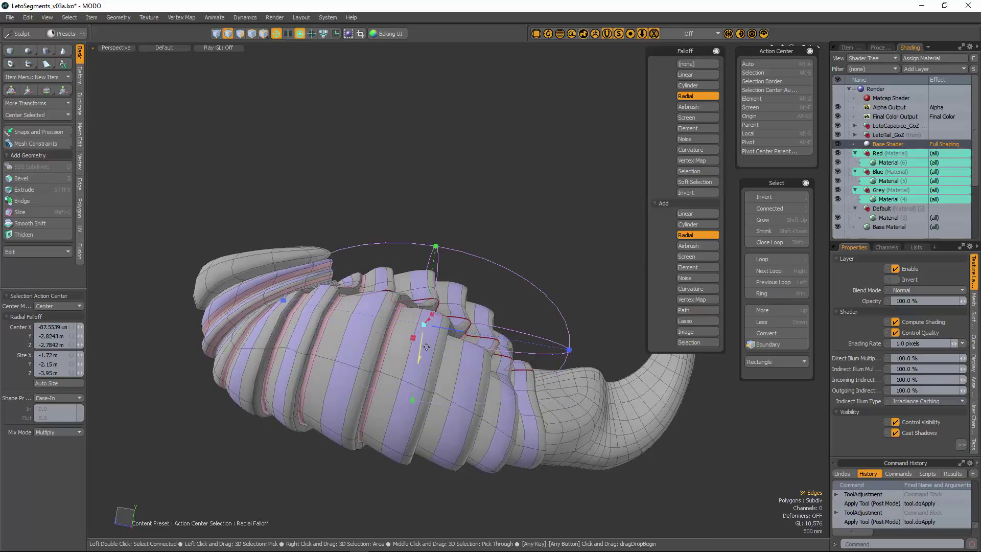
{"action": "left_click_drag", "start_coordinate": [425, 347], "coordinate": [521, 238], "text": "alt"}
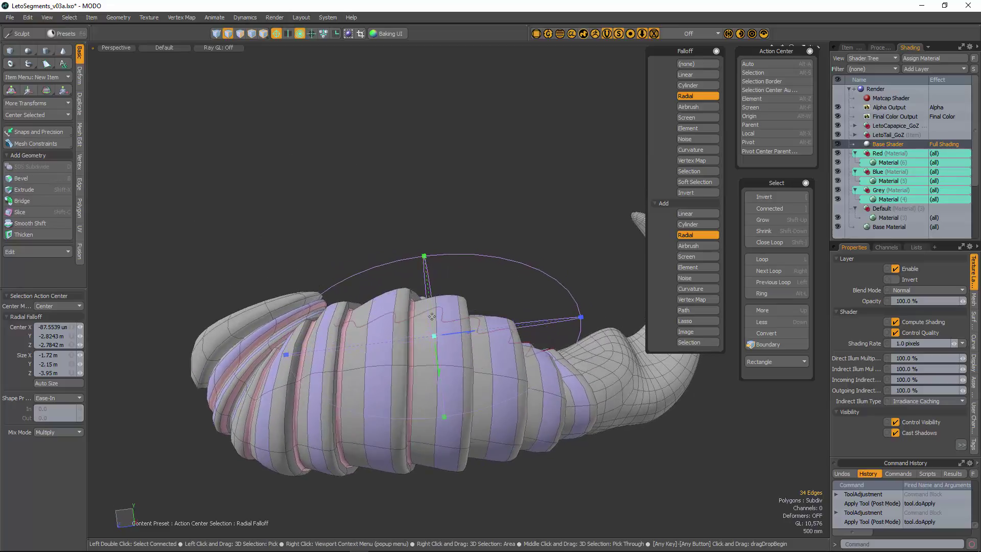
{"action": "left_click_drag", "start_coordinate": [535, 192], "coordinate": [613, 241], "text": "alt"}
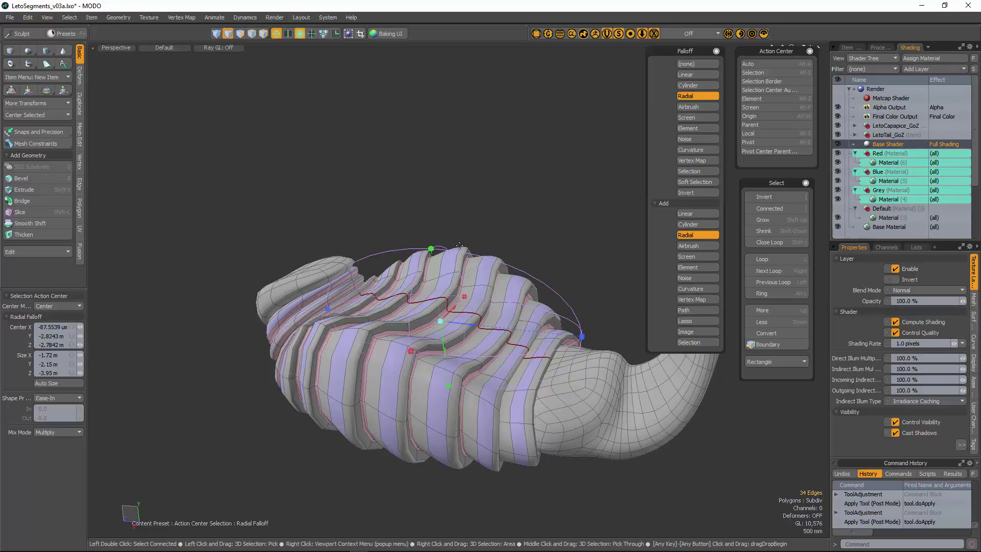
Try moving the selected back edges 2.4 m in Y and -100 mm in Z with the radial falloff.
{"action": "key", "text": "w"}
{"action": "left_click_drag", "start_coordinate": [460, 246], "coordinate": [448, 285], "text": "alt"}
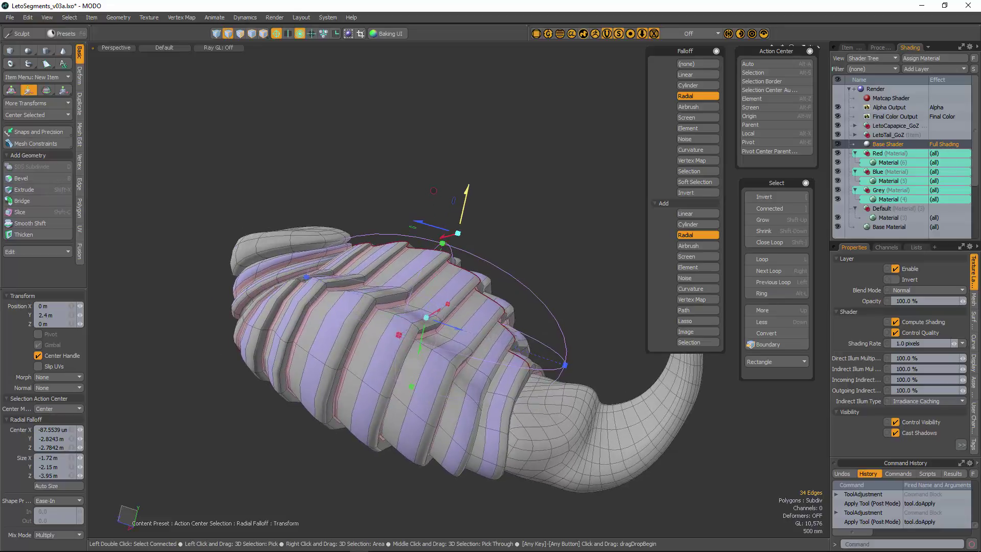
{"action": "left_click_drag", "start_coordinate": [462, 167], "coordinate": [471, 256], "text": "alt"}
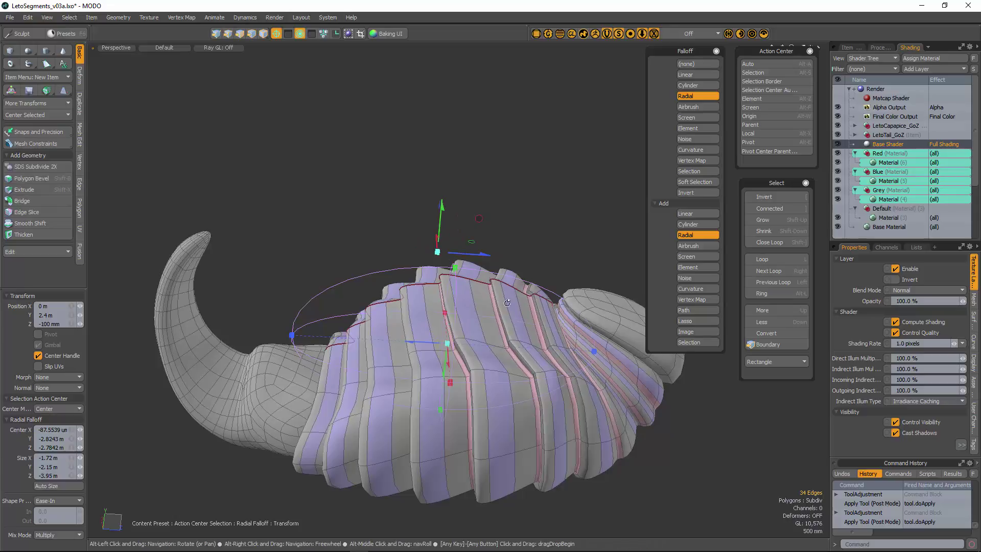
{"action": "left_click_drag", "start_coordinate": [450, 327], "coordinate": [431, 269], "text": "alt"}
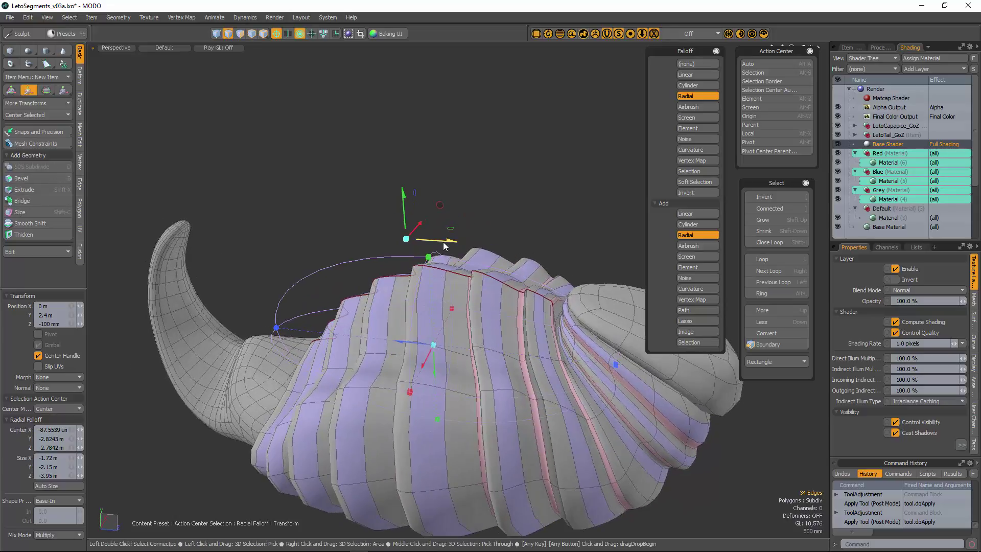
{"action": "key", "text": "ctrl+z"}
{"action": "key", "text": "ctrl+z"}
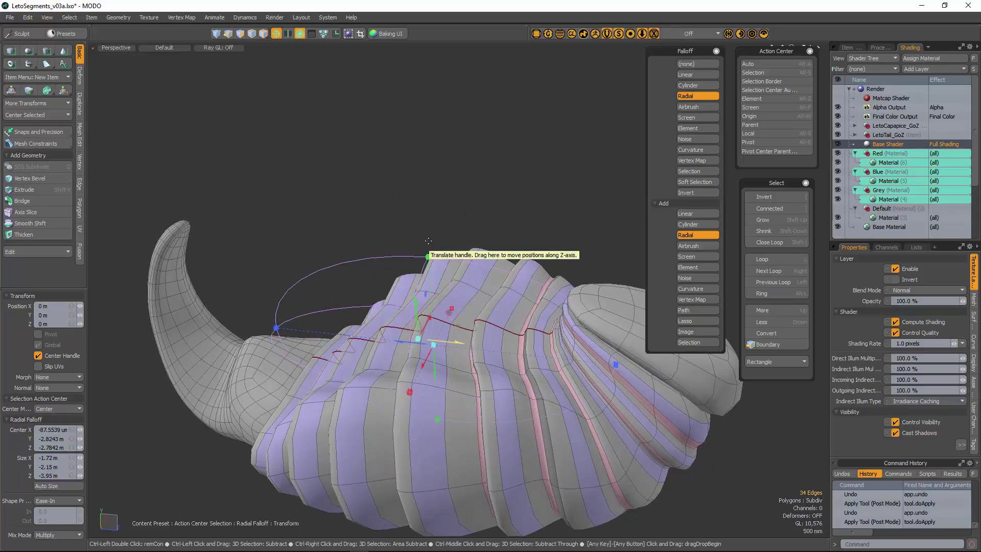
Raise the selected back edges about 1.74 m in Y with the radial falloff.
{"action": "left_click_drag", "start_coordinate": [378, 332], "coordinate": [430, 237], "text": "alt"}
{"action": "left_click_drag", "start_coordinate": [449, 280], "coordinate": [468, 271], "text": "alt"}
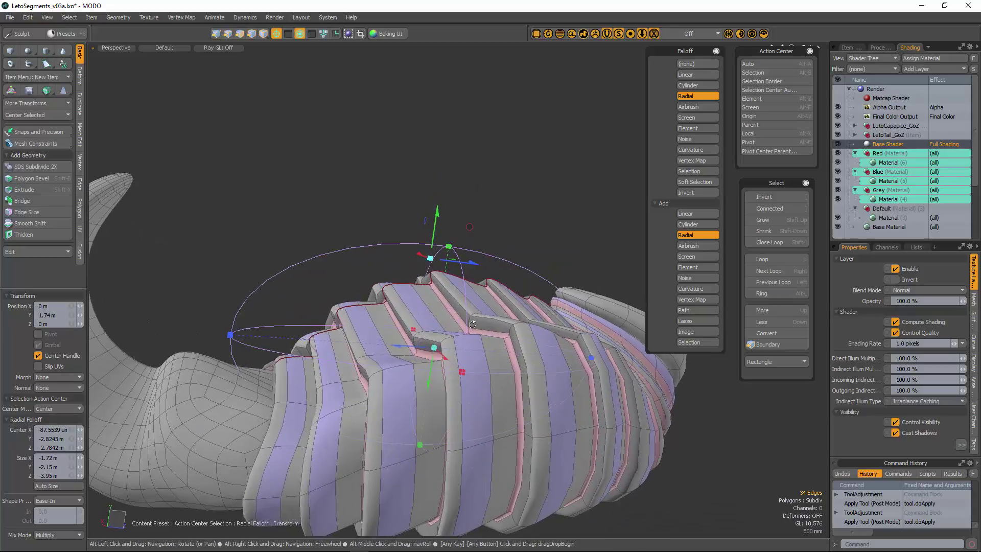
Move the radial falloff's centre to about -2.03 m in Y and narrow its X size to about -1.37 m.
{"action": "left_click_drag", "start_coordinate": [429, 386], "coordinate": [433, 349]}
{"action": "left_click_drag", "start_coordinate": [344, 337], "coordinate": [435, 344], "text": "alt"}
{"action": "key", "text": "2"}
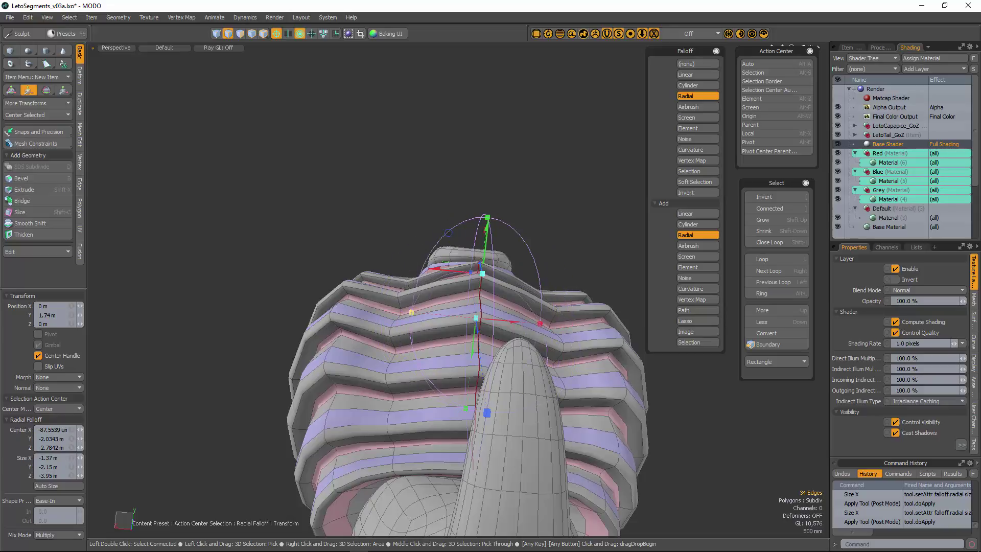
Refit the radial falloff to about -1.84 m centre Y and -1.27 m X size, with the back edges offset about 1.52 m in Y.
{"action": "left_click_drag", "start_coordinate": [446, 363], "coordinate": [515, 240], "text": "alt"}
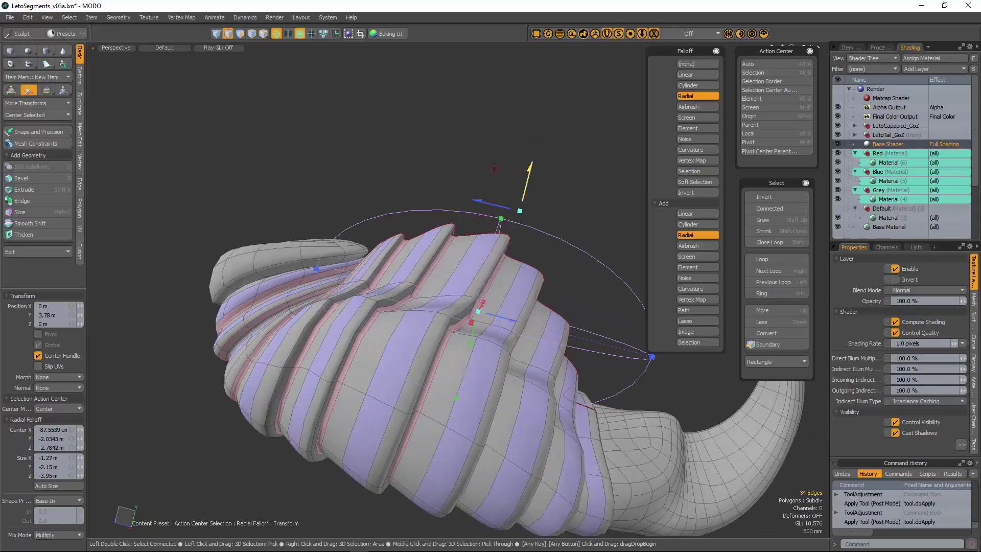
{"action": "left_click_drag", "start_coordinate": [527, 176], "coordinate": [509, 246]}
{"action": "left_click_drag", "start_coordinate": [503, 352], "coordinate": [468, 307], "text": "alt"}
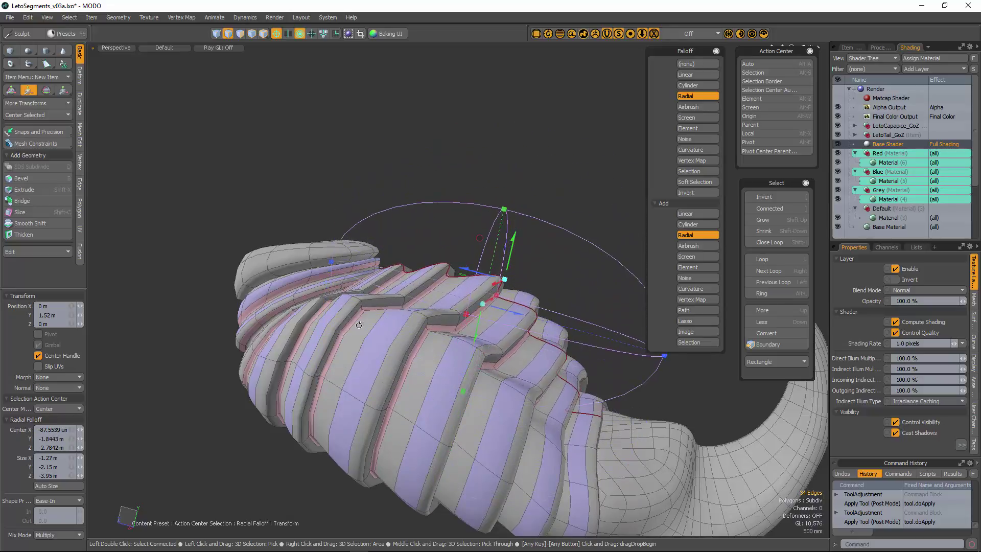
Adjust the back edges' offset to about 10 mm in X and -640 mm in Y, and finish the transform.
{"action": "left_click_drag", "start_coordinate": [360, 324], "coordinate": [455, 207], "text": "alt"}
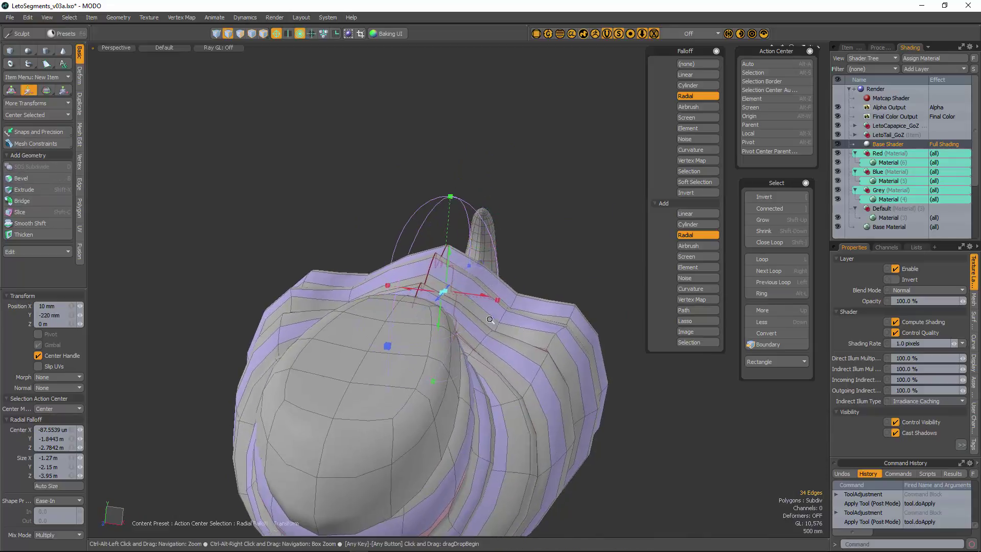
{"action": "left_click_drag", "start_coordinate": [388, 245], "coordinate": [516, 324], "text": "alt"}
{"action": "key", "text": "2"}
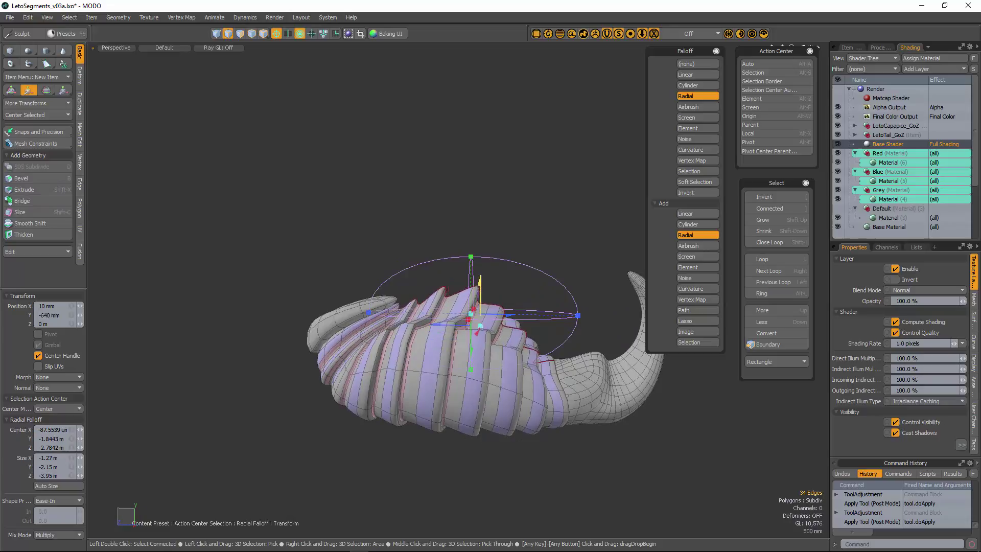
{"action": "left_click_drag", "start_coordinate": [439, 288], "coordinate": [422, 343], "text": "alt"}
{"action": "key", "text": "space"}
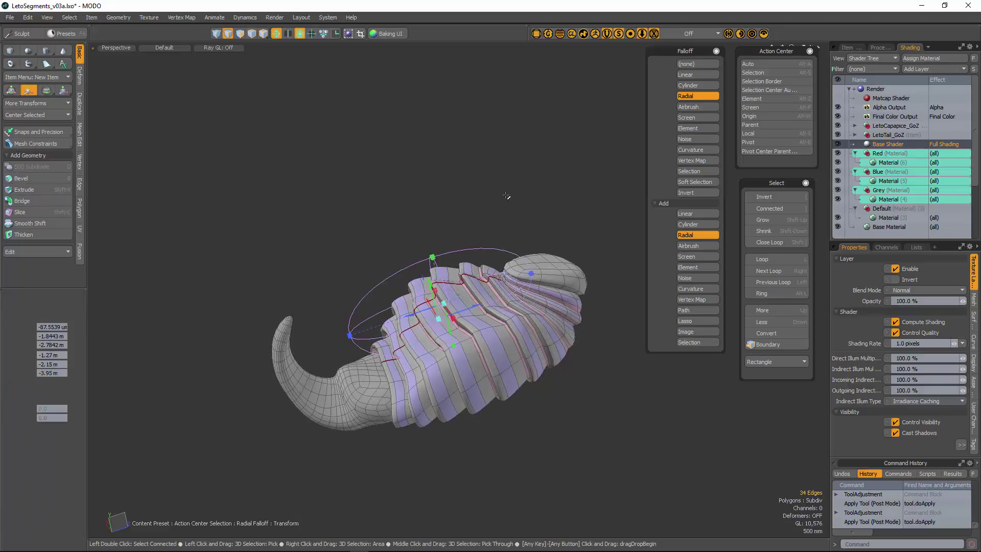
Deselect the back edges, inspect the reshaped segments from several sides, and switch to polygon selection.
{"action": "left_click", "coordinate": [508, 197]}
{"action": "left_click_drag", "start_coordinate": [449, 302], "coordinate": [623, 350], "text": "ctrl+alt"}
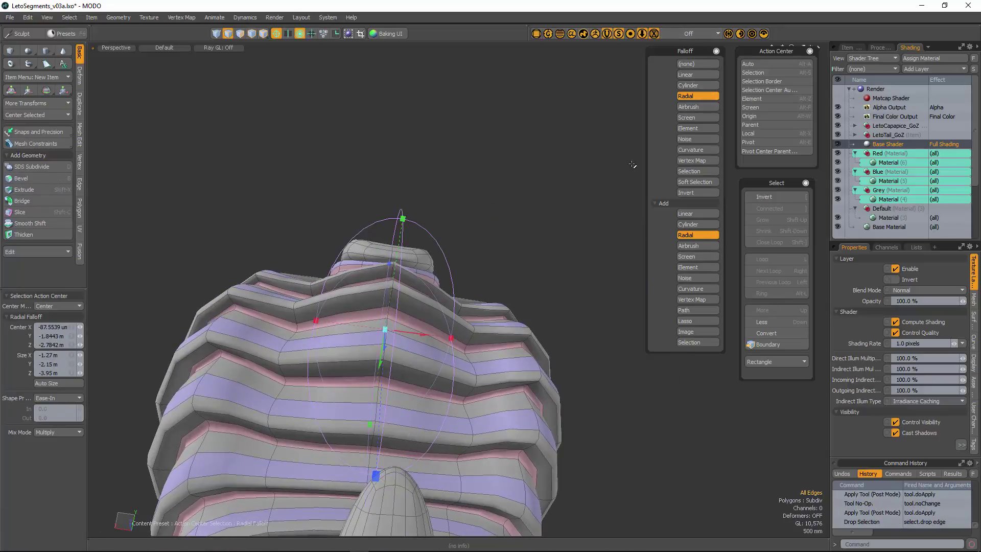
{"action": "left_click_drag", "start_coordinate": [633, 165], "coordinate": [445, 315], "text": "alt"}
{"action": "scroll", "coordinate": [466, 333], "scroll_direction": "down", "scroll_amount": 5}
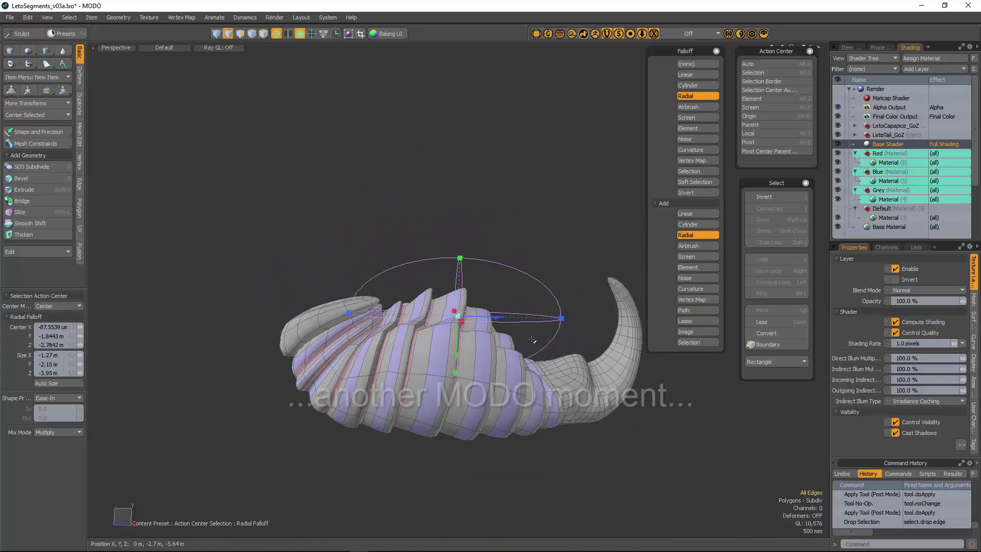
{"action": "key", "text": "space"}
{"action": "left_click_drag", "start_coordinate": [486, 261], "coordinate": [474, 306], "text": "alt"}
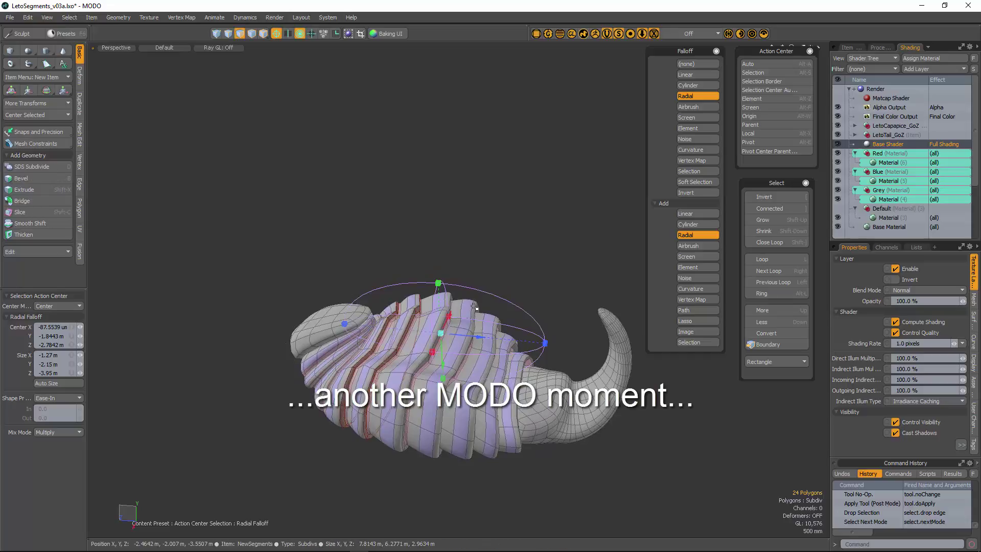